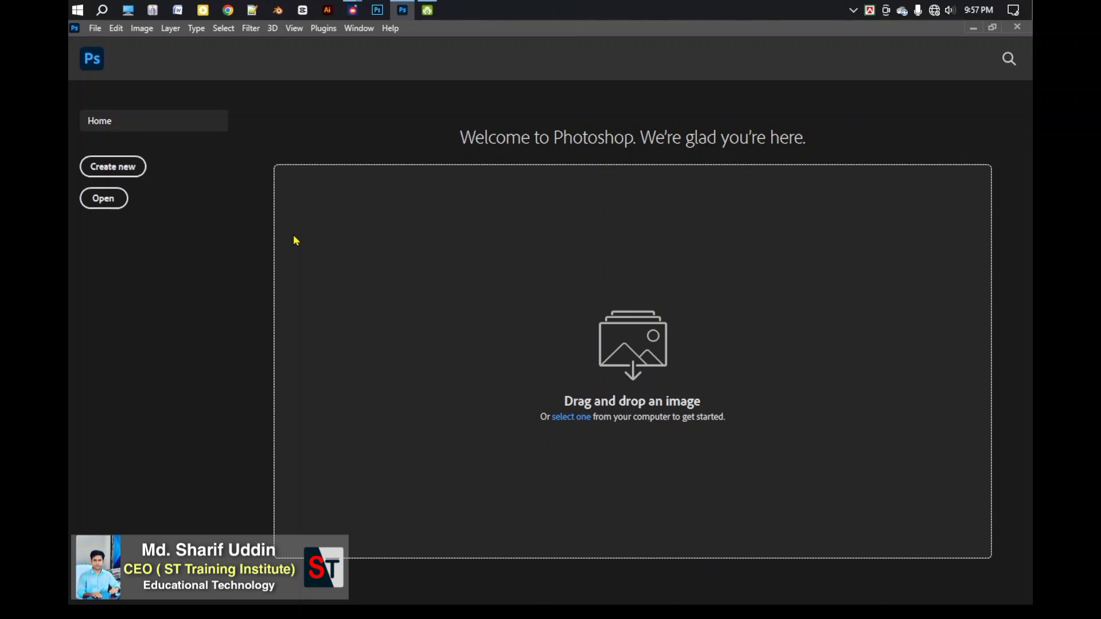
Create a new white RGB document of 1500 x 2100 px at 300 pixels/inch and move its window toward the workspace centre.
key("ctrl+n")
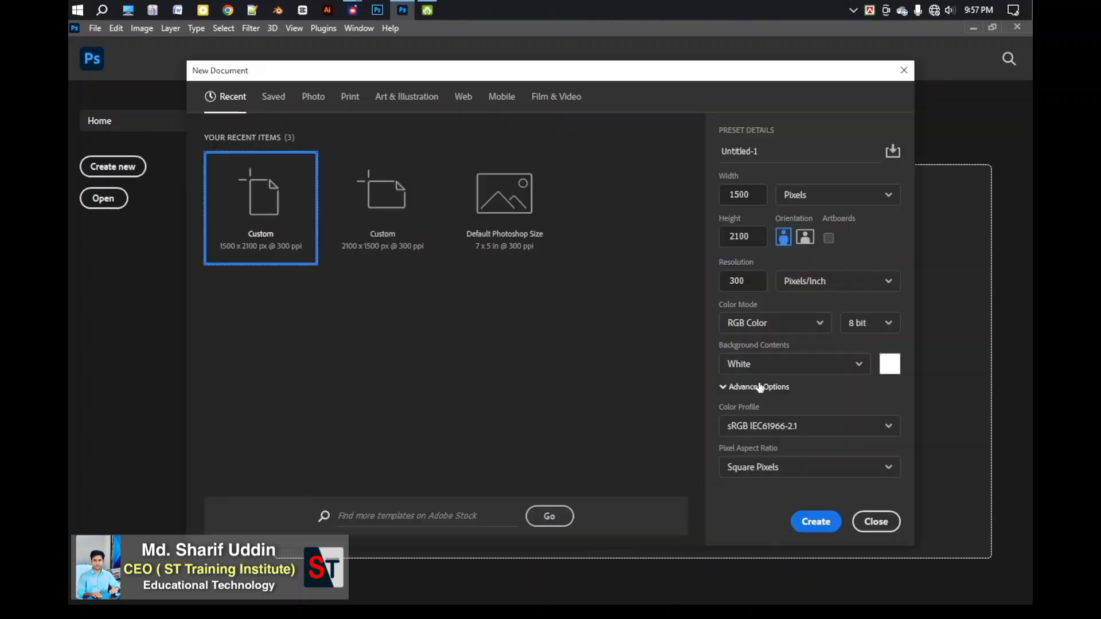
left_click(822, 522)
left_click_drag(290, 80, 510, 92)
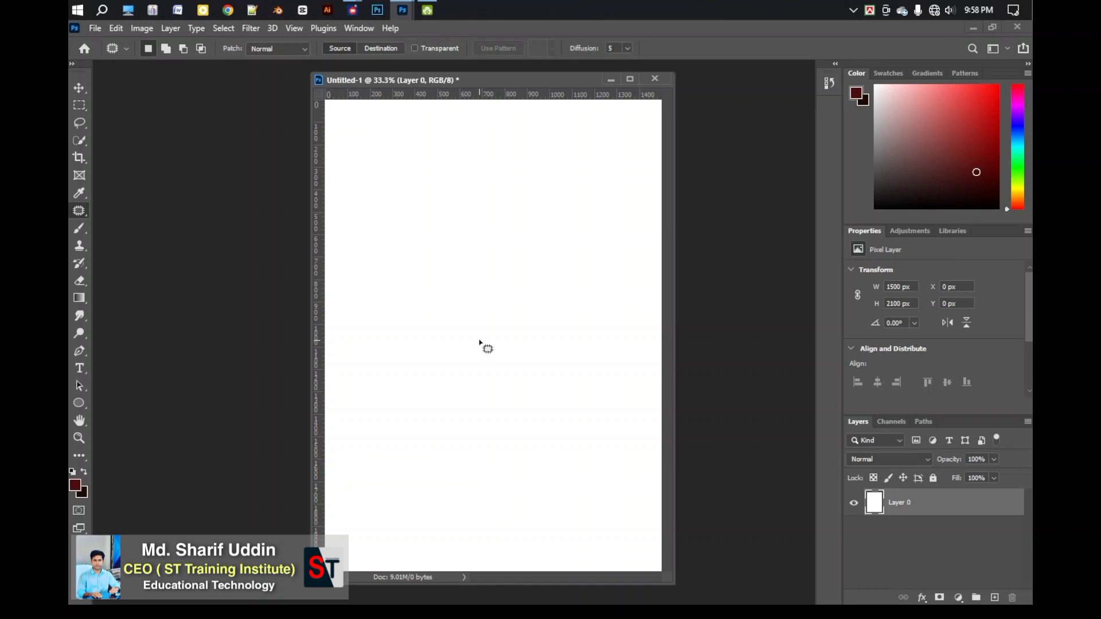
Undo the last layer conversion, and unlock the Background layer again as a regular layer.
key("ctrl+z")
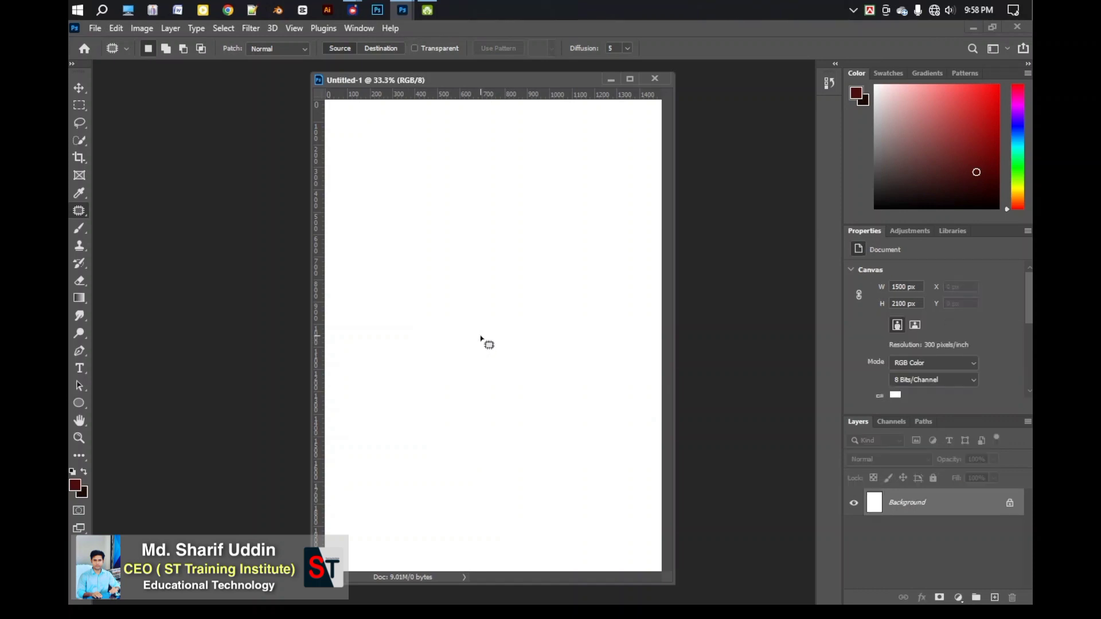
left_click(1010, 505)
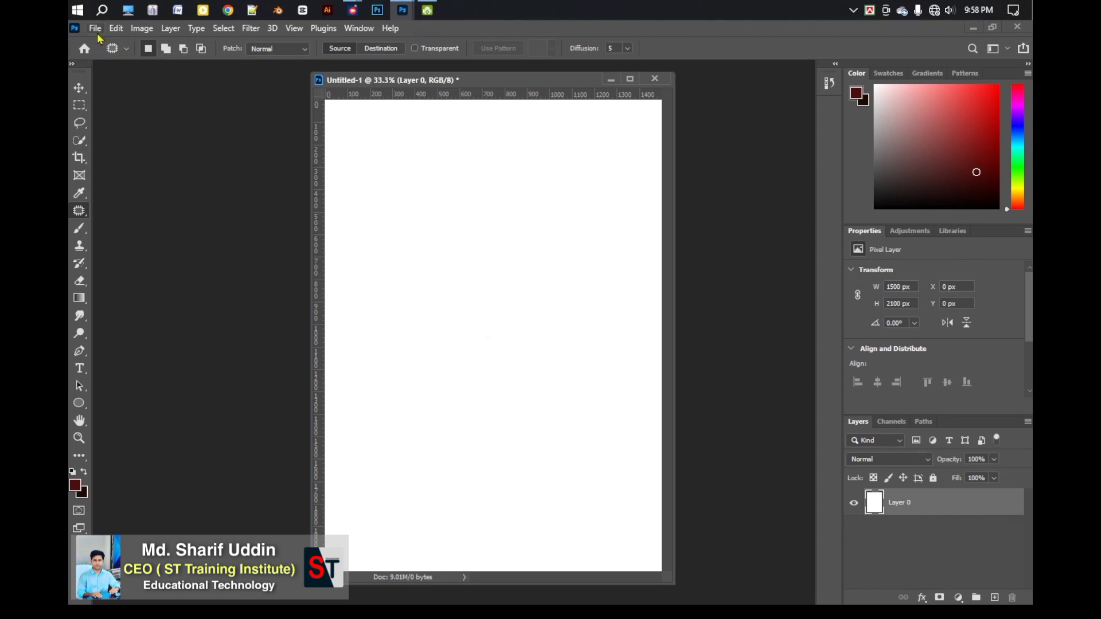
Set the number of History States to 1000 in the Performance preferences and confirm.
left_click(116, 28)
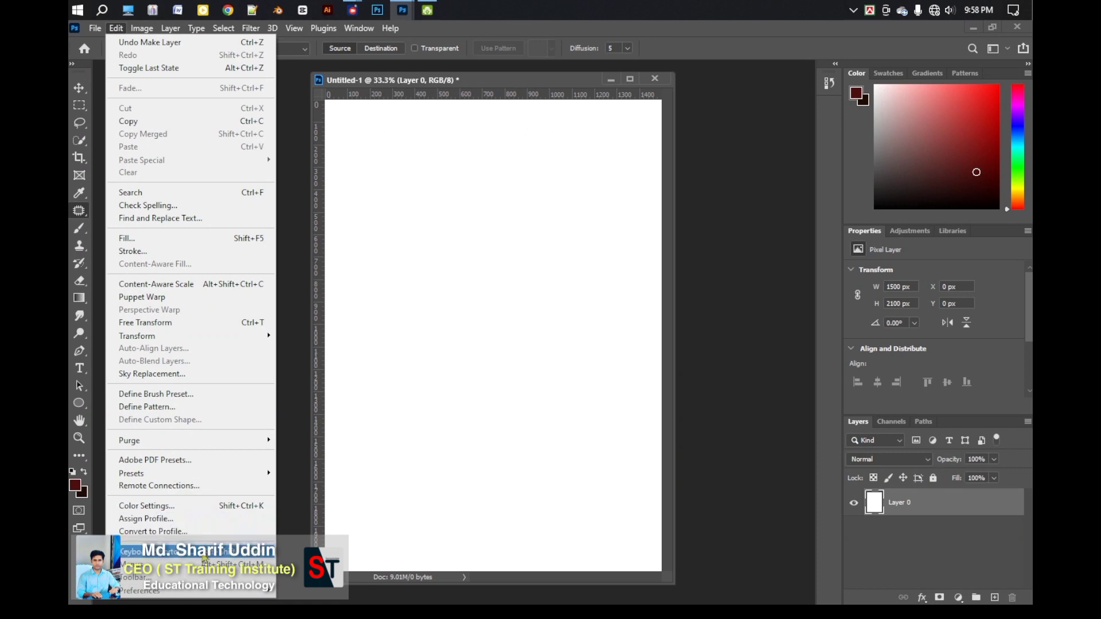
mouse_move(189, 590)
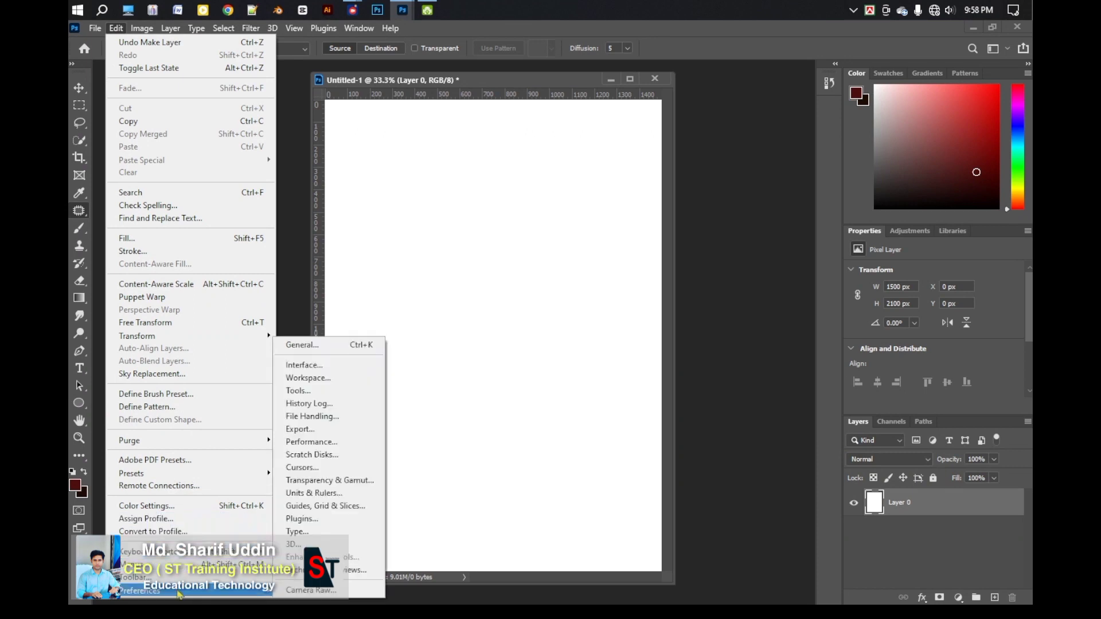
left_click(293, 443)
left_click(719, 182)
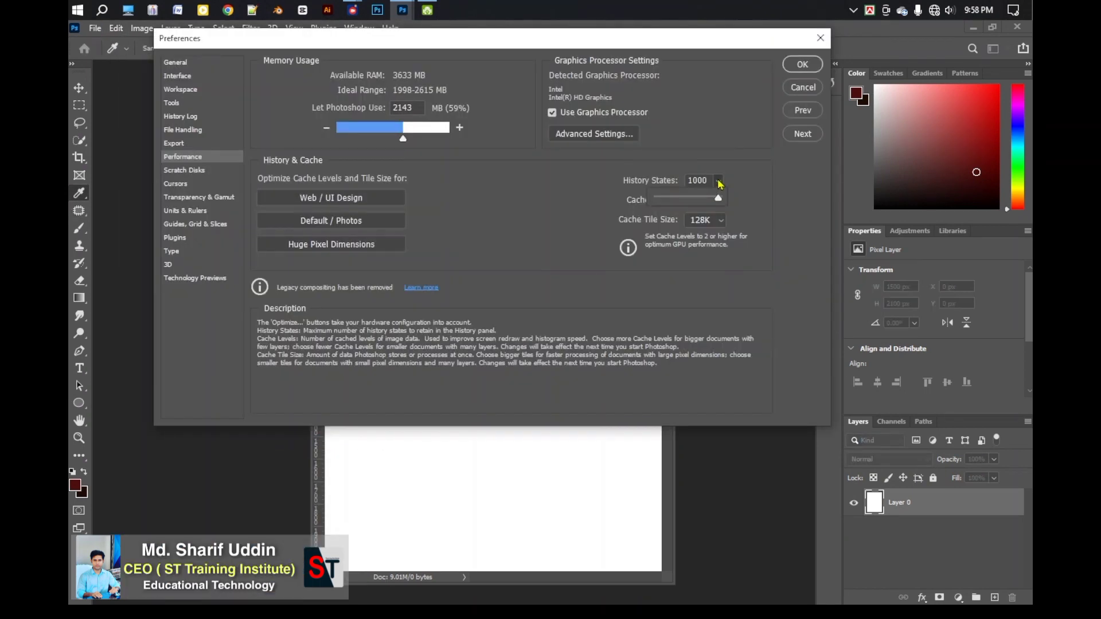
mouse_move(720, 184)
left_mouse_down()
mouse_move(669, 204)
mouse_move(719, 199)
left_mouse_up()
key("Return")
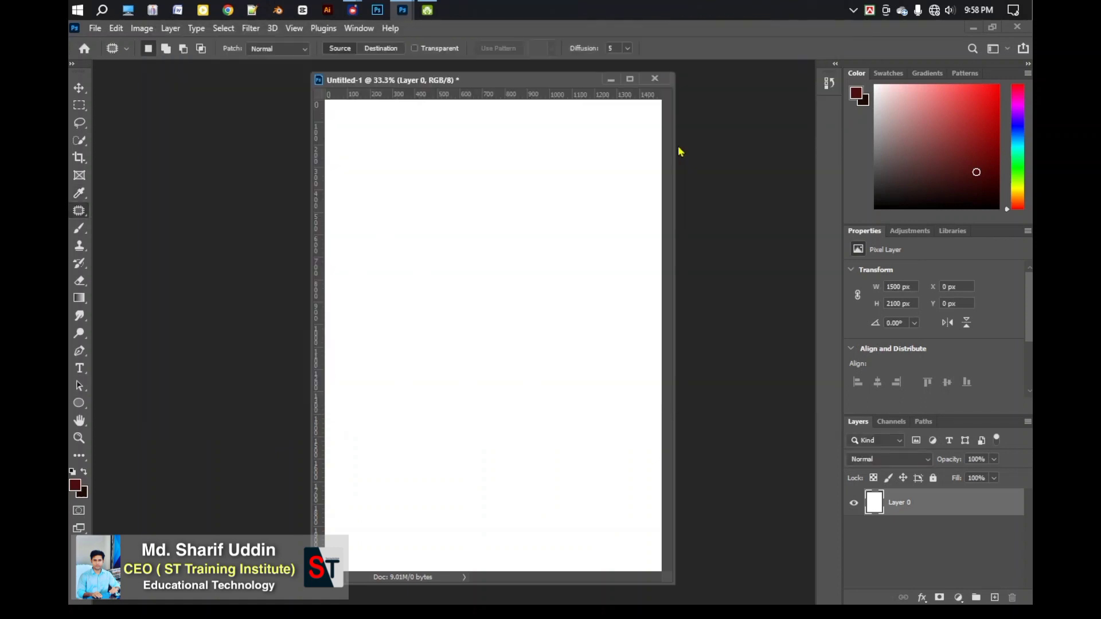
Open the ST Training Institute logo JPG as its own document.
left_click(94, 29)
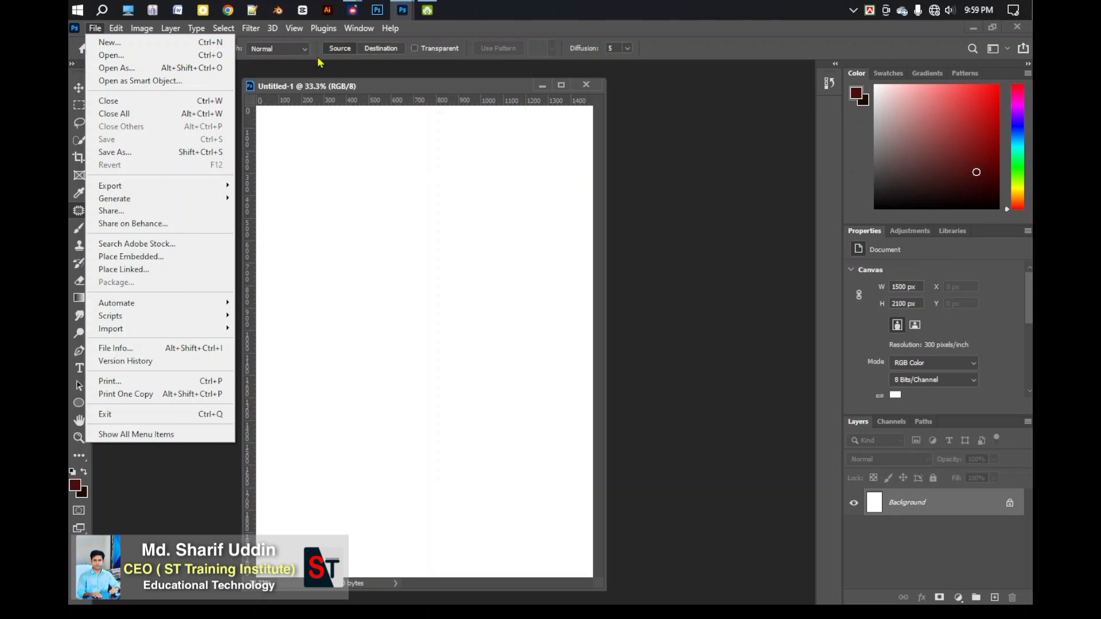
left_click(337, 73)
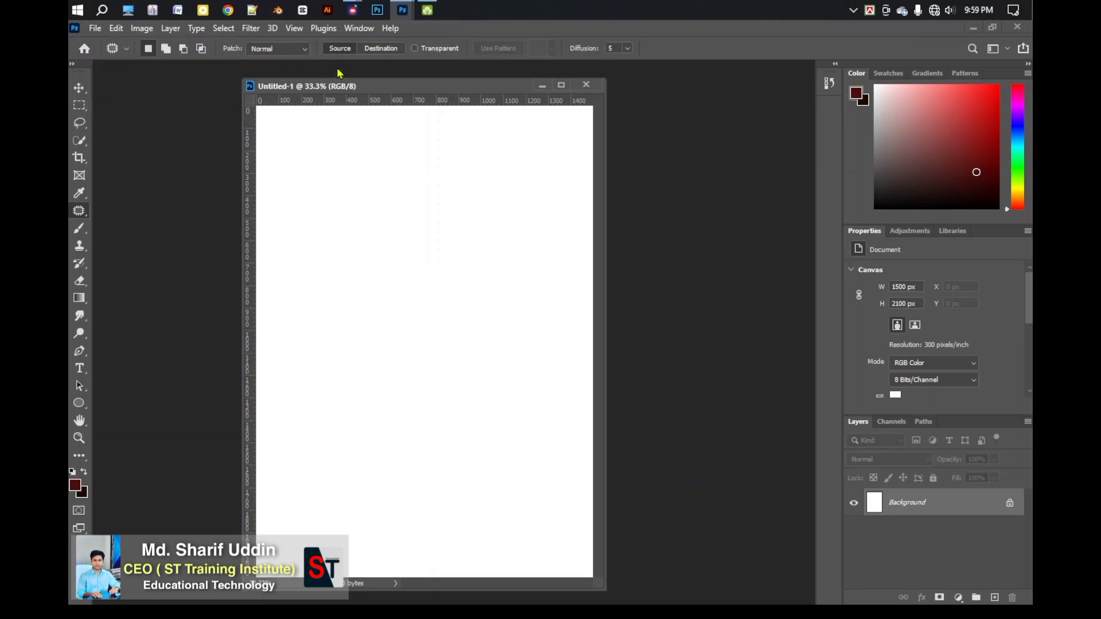
key("ctrl+o")
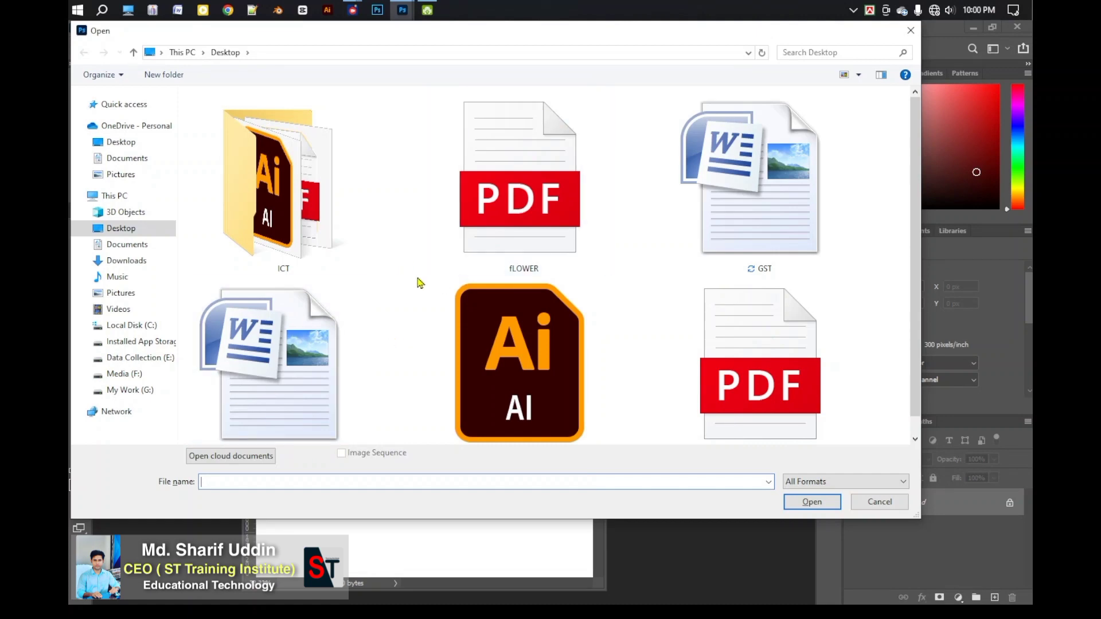
scroll(436, 286, "down", 1)
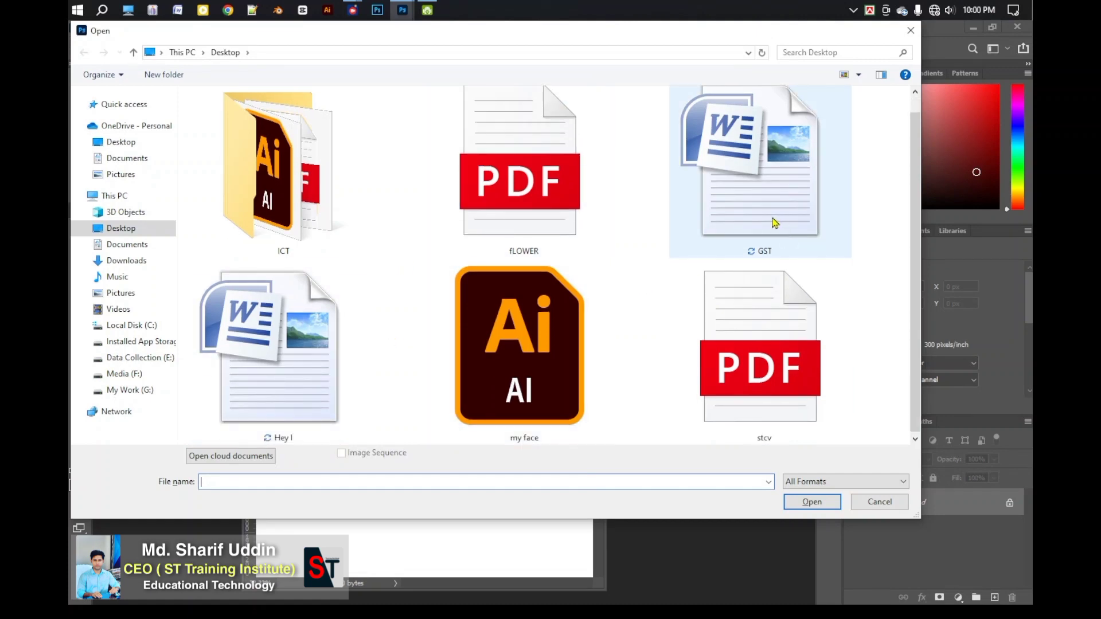
key("Escape")
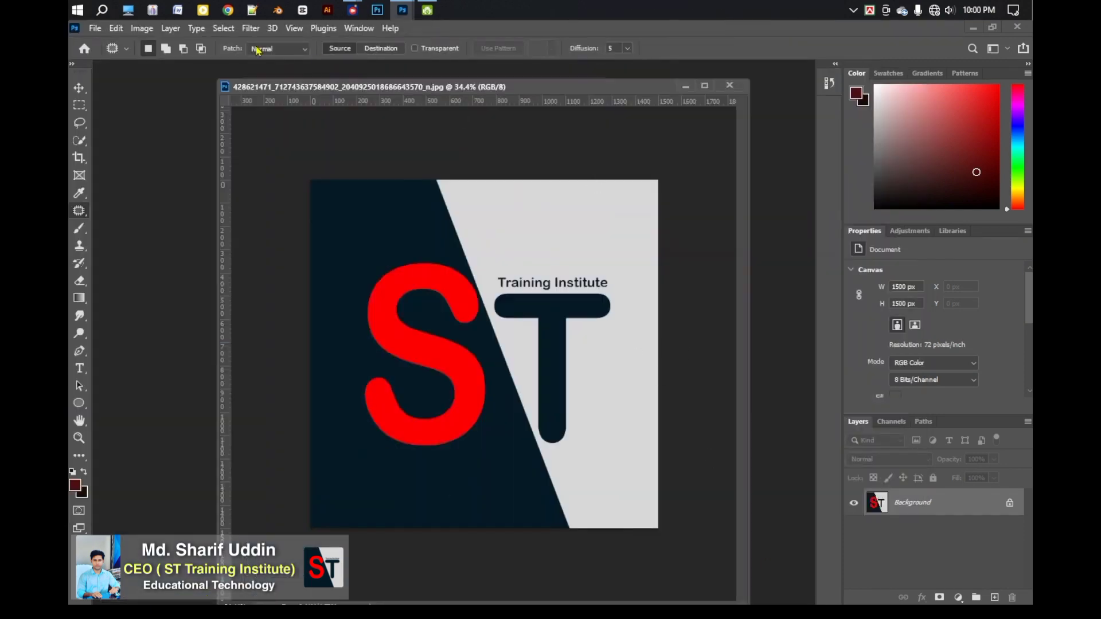
Open the ST Training Institute logo image as a Smart Object.
left_click(96, 28)
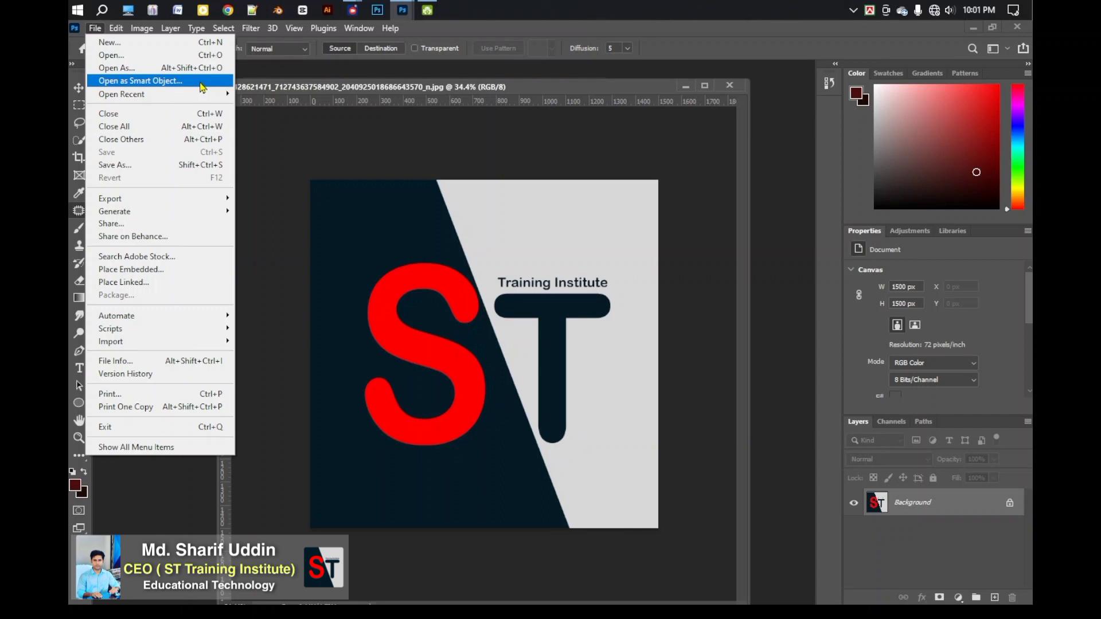
left_click(205, 85)
double_click(586, 123)
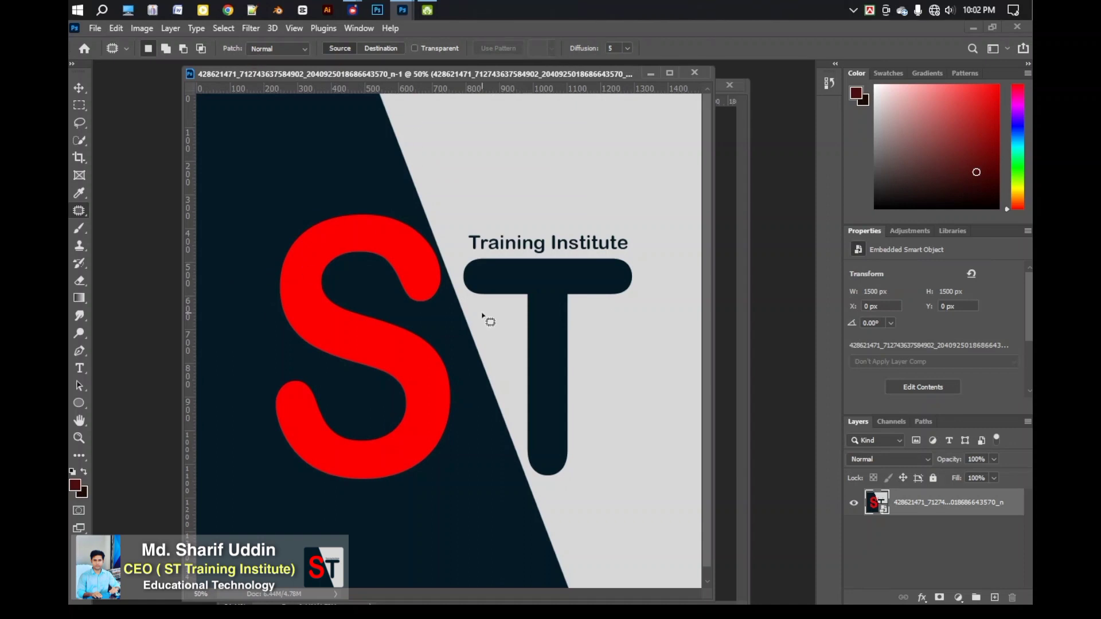
Close the Smart Object document and the logo JPG, leaving Untitled-1 open.
left_click(94, 28)
mouse_move(159, 97)
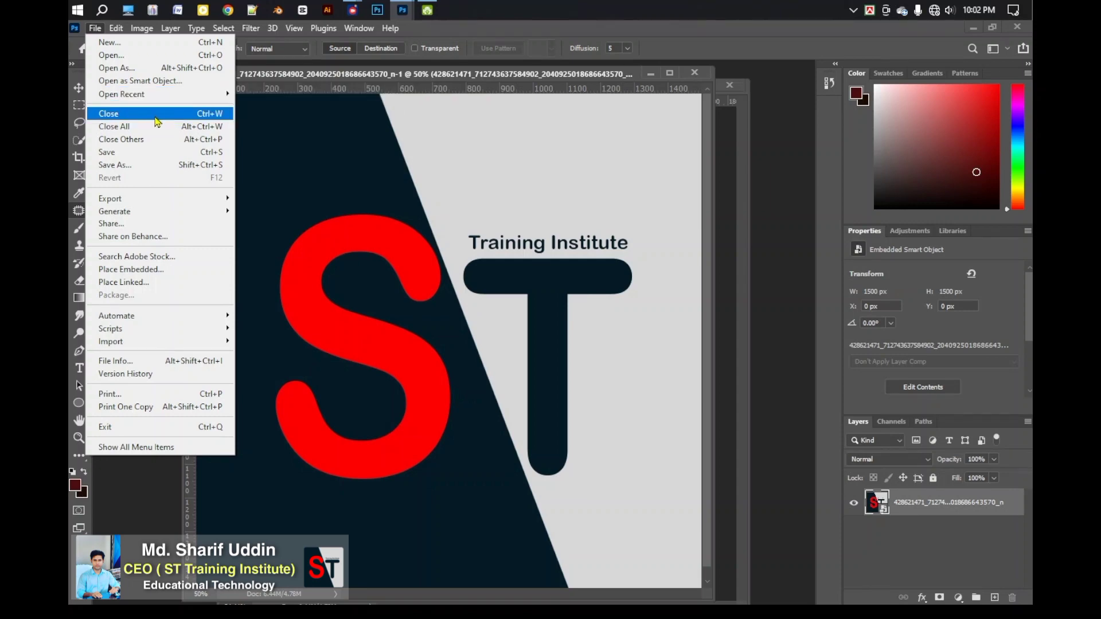
left_click(204, 117)
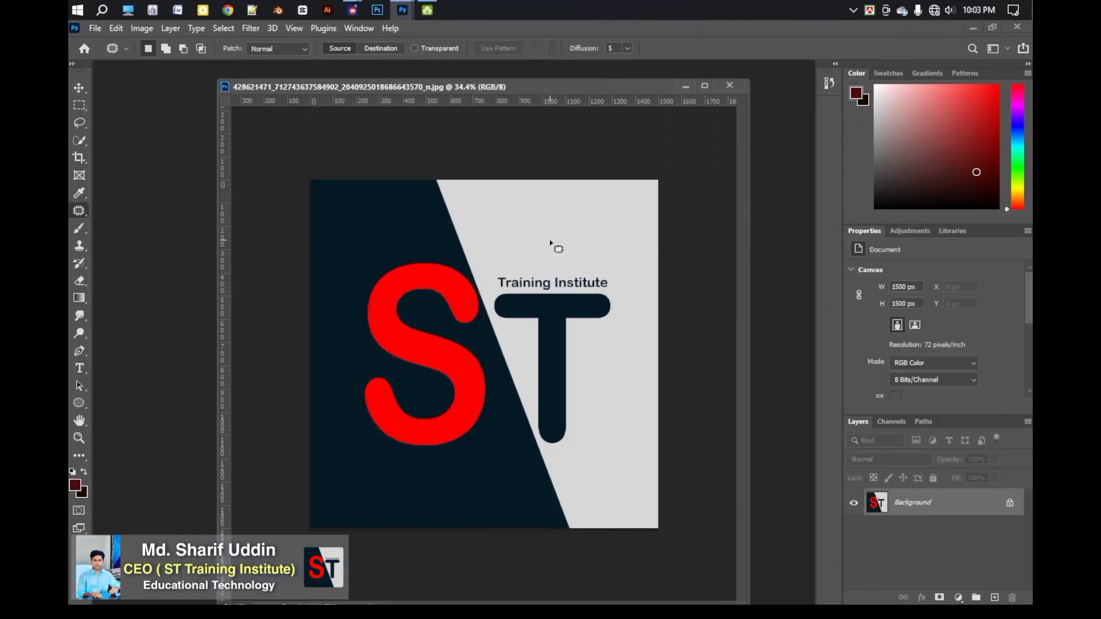
key("ctrl+w")
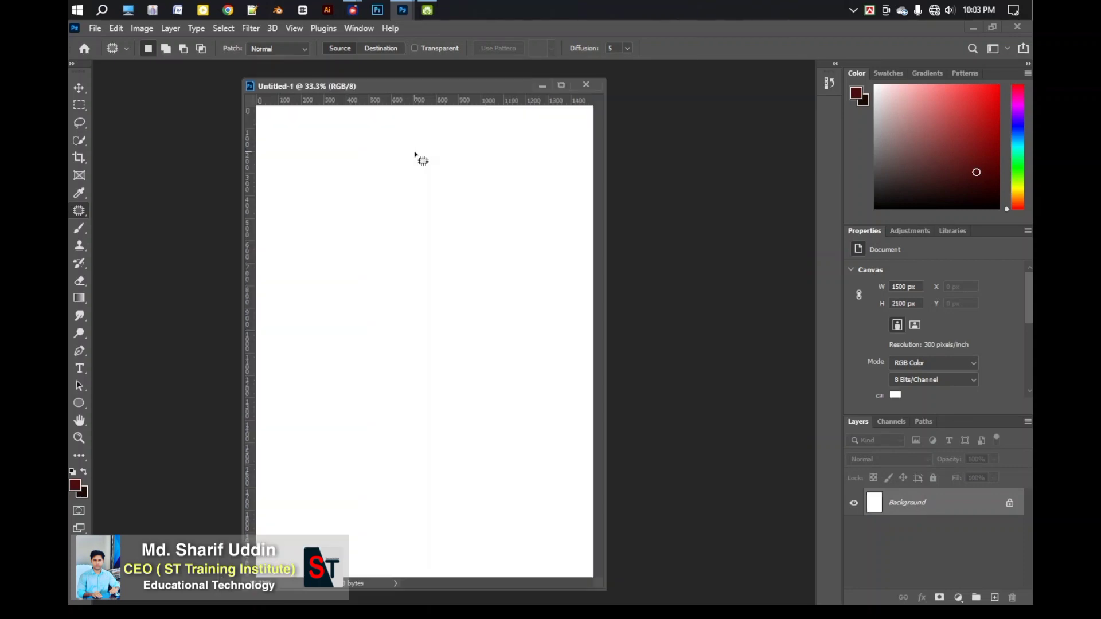
left_click(95, 28)
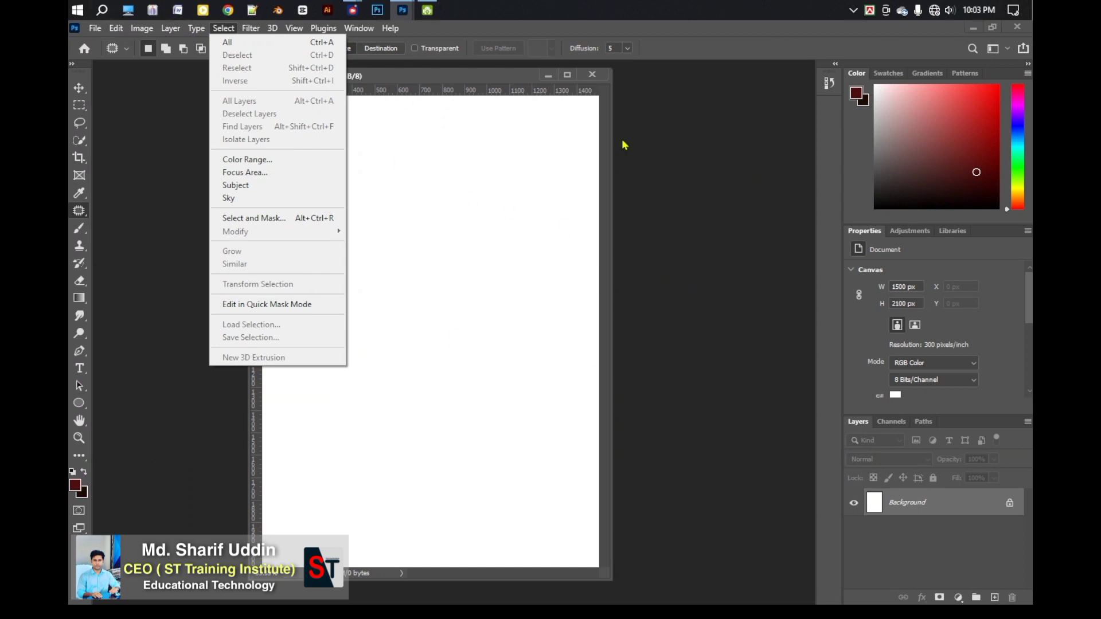
left_click(96, 30)
Place the ST logo image from the ST folder as an embedded object in Untitled-1.
left_click(97, 29)
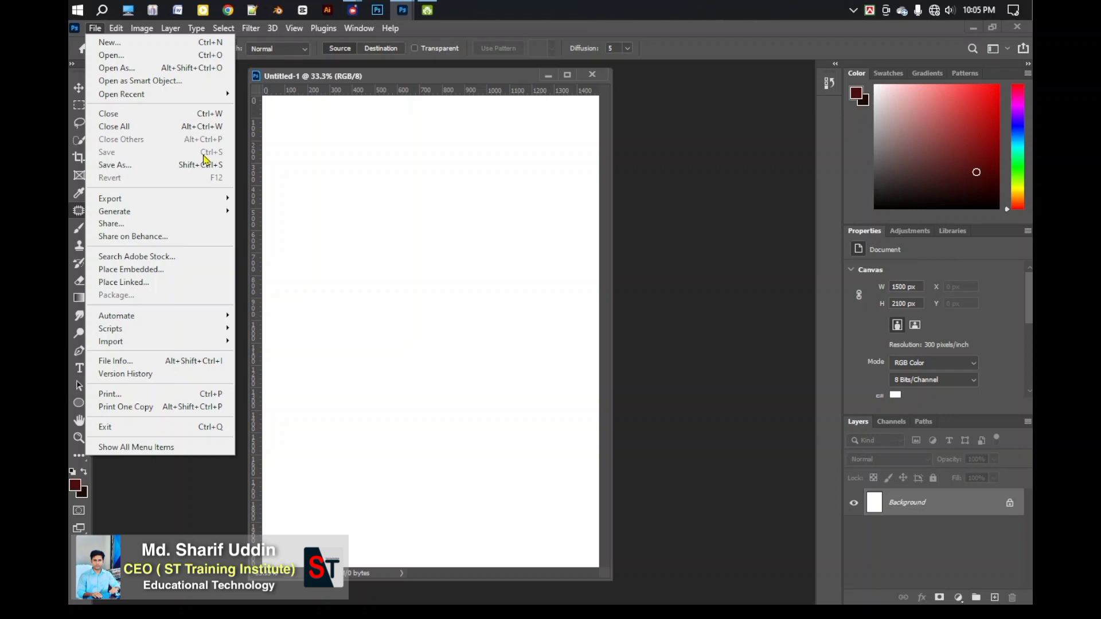
mouse_move(206, 198)
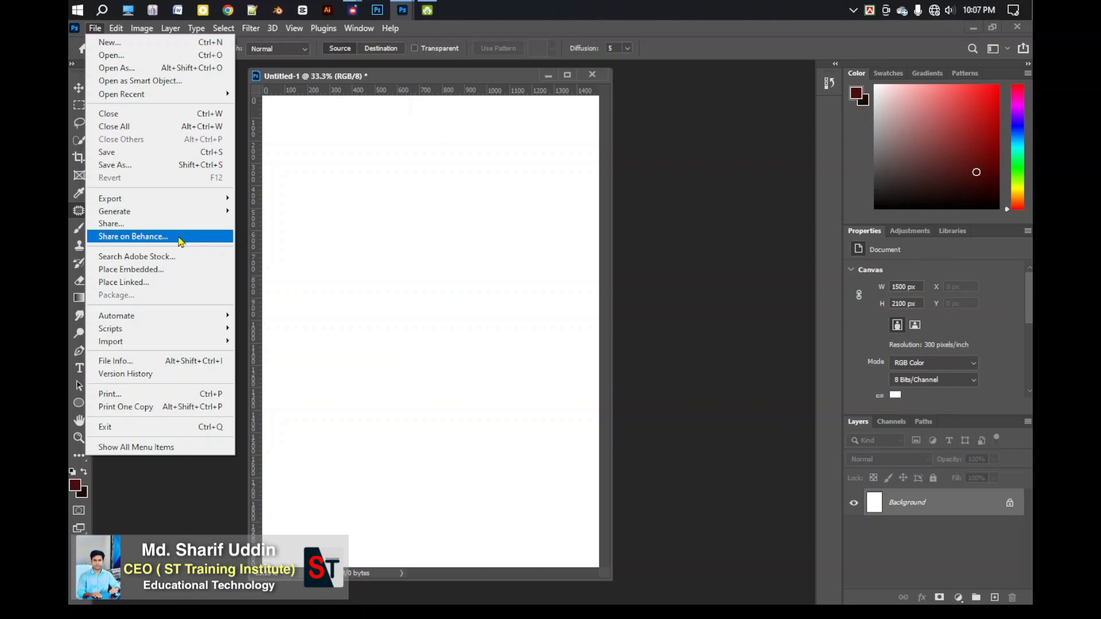
left_click(189, 269)
left_click(586, 144)
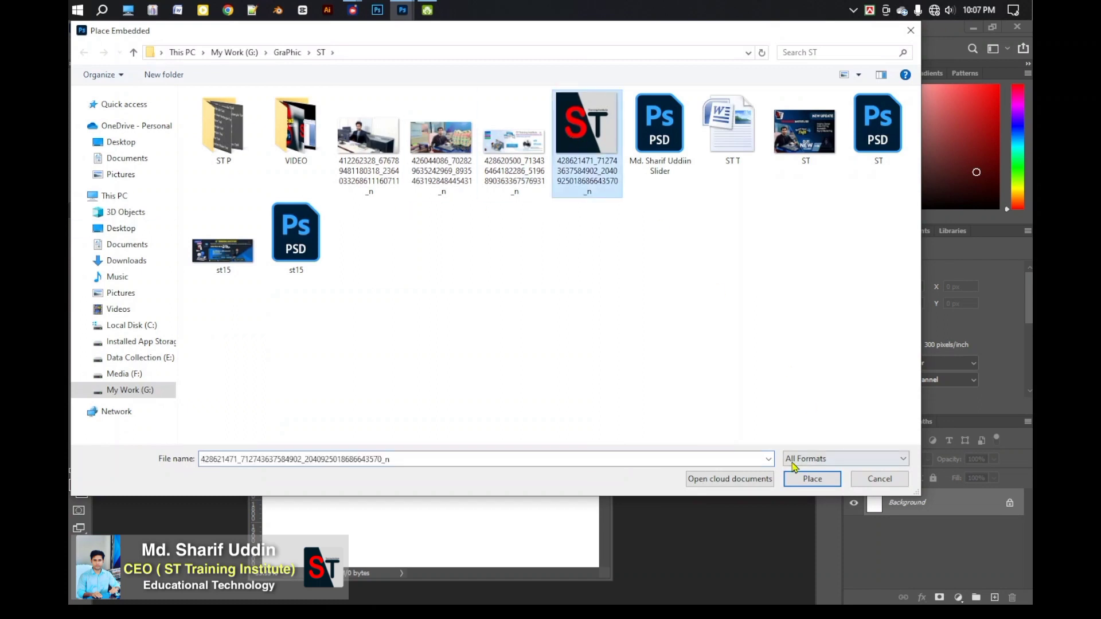
left_click(812, 478)
Scale the placed logo to about 16%, position it in the upper middle of the page, and commit the transform.
left_click_drag(443, 284, 438, 234)
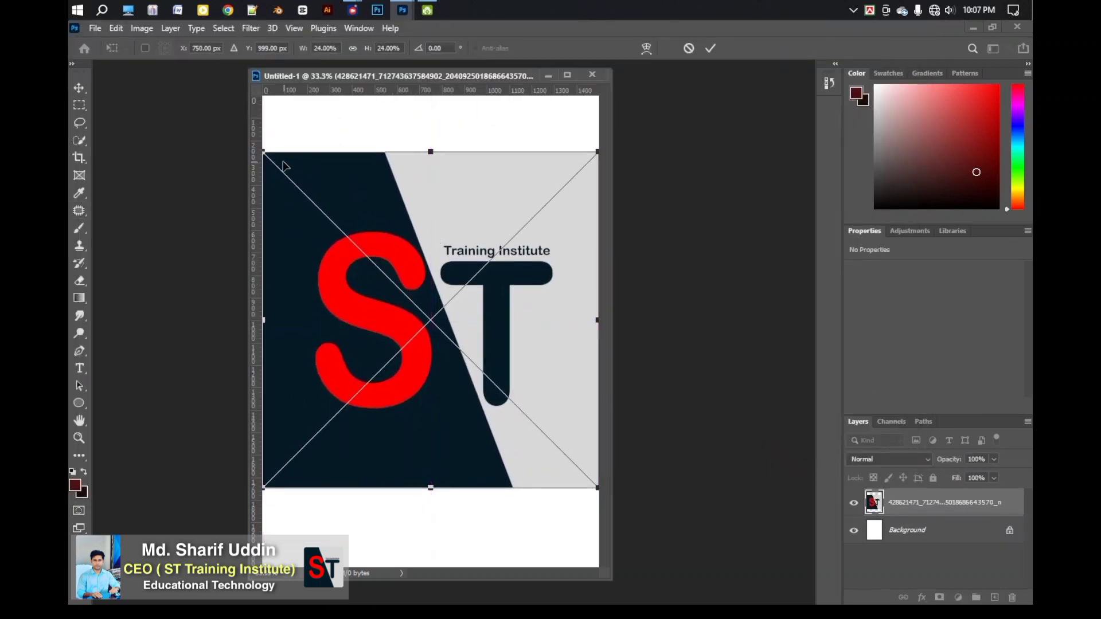
left_click_drag(263, 152, 376, 263)
left_click_drag(525, 263, 475, 174)
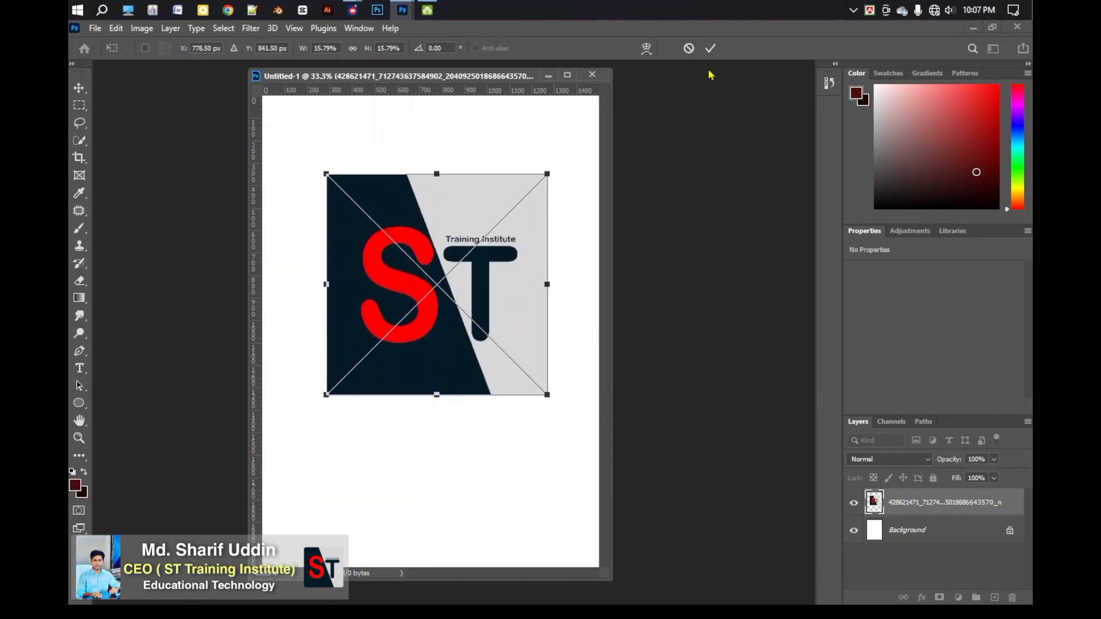
left_click(95, 28)
left_click(711, 51)
left_click(711, 49)
left_click(95, 28)
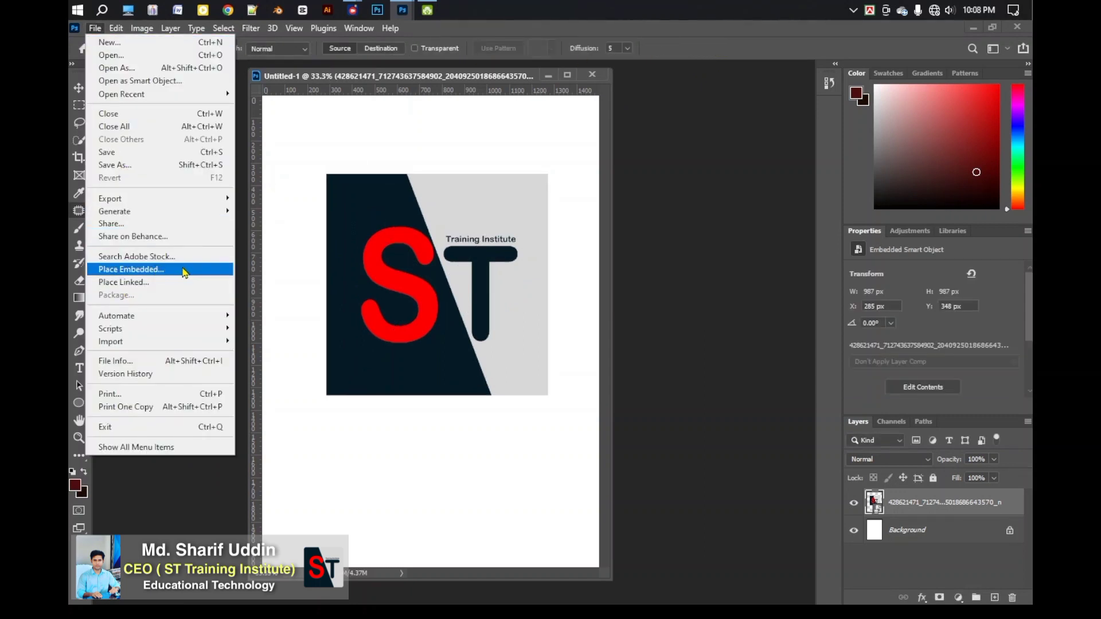
mouse_move(208, 320)
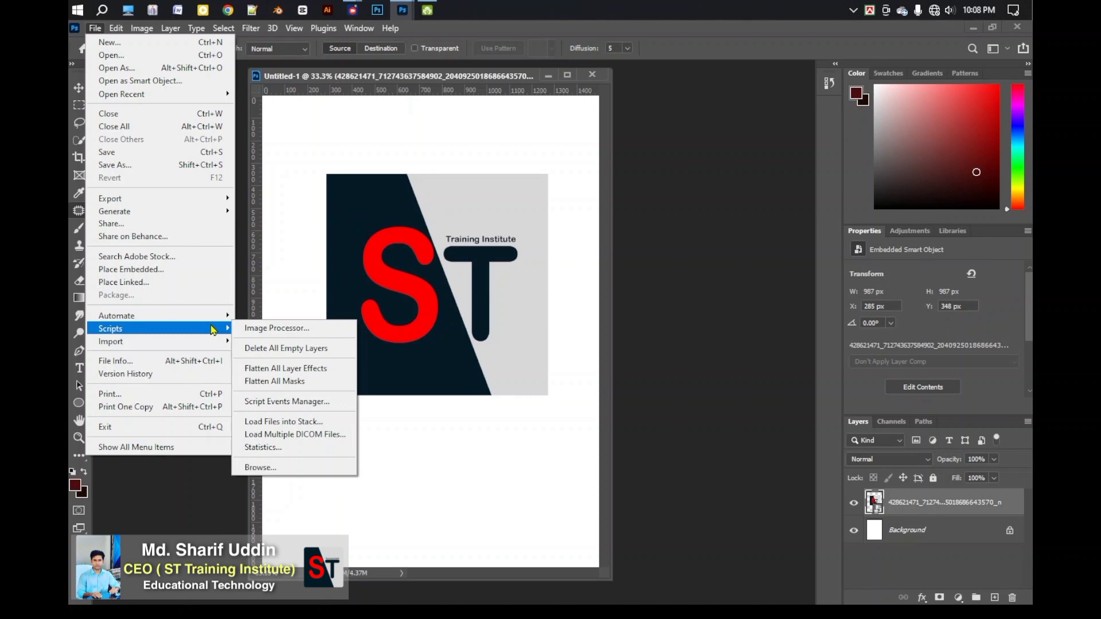
mouse_move(229, 347)
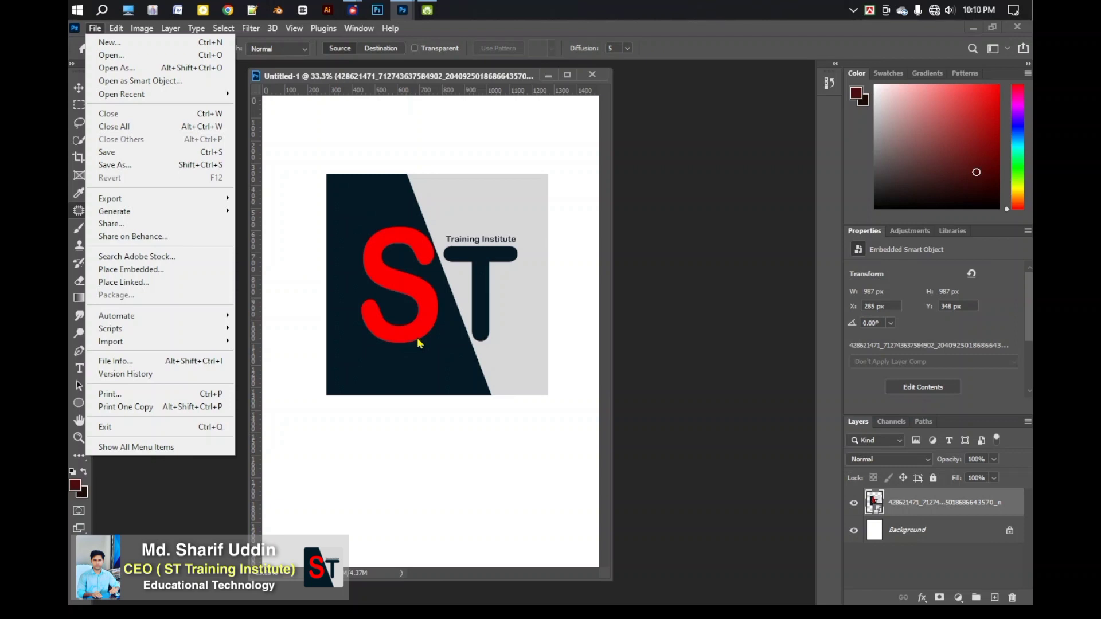
left_click(623, 290)
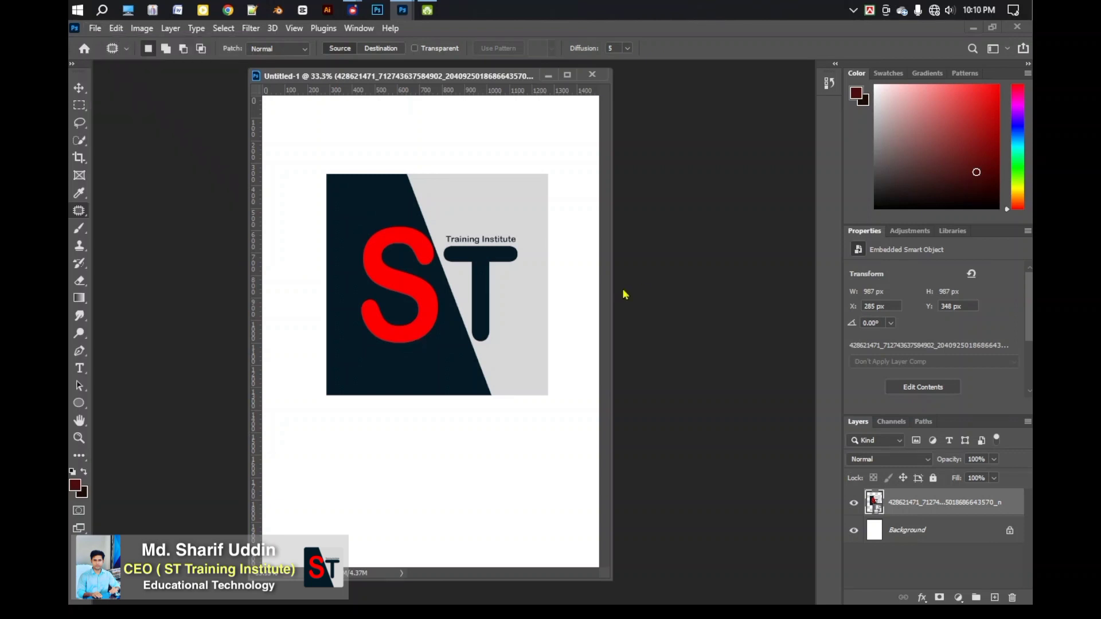
Close the Untitled-1 document without saving its changes.
key("ctrl+w")
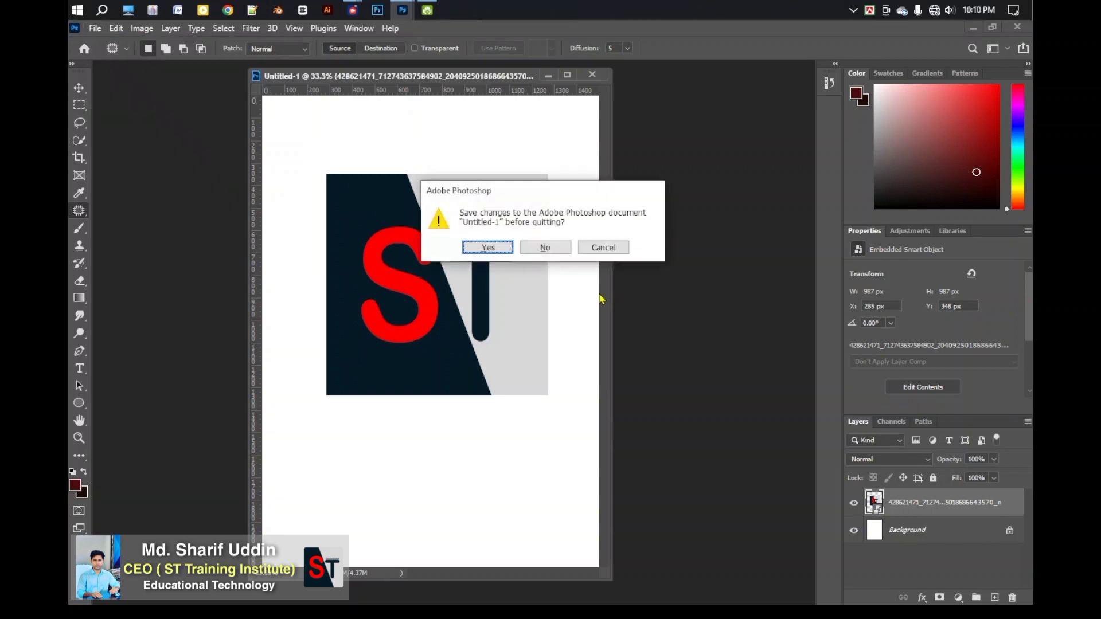
left_click(539, 247)
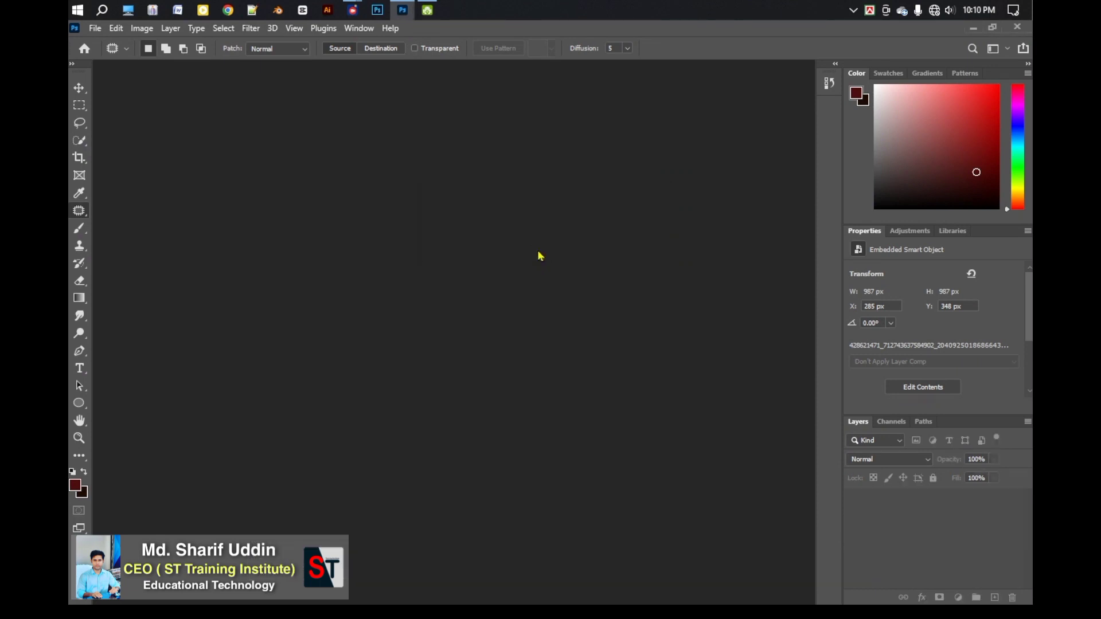